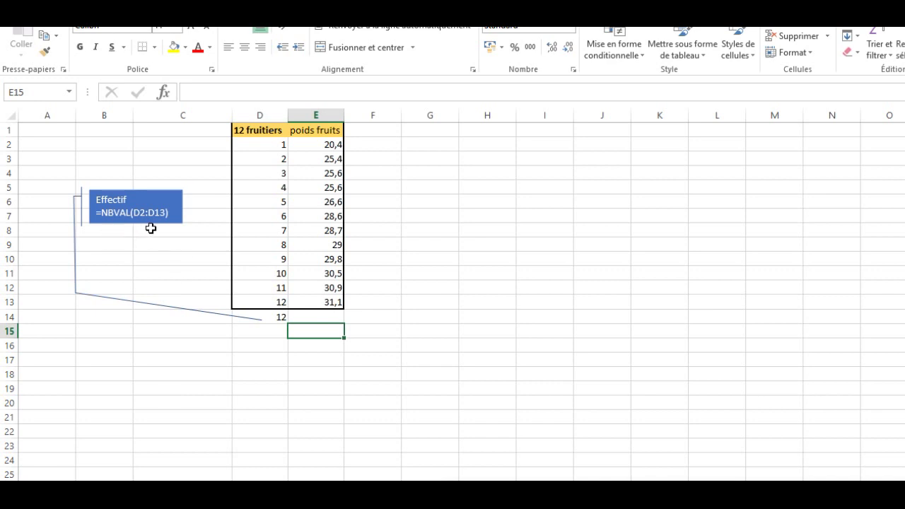
# - Sum the fruit weights in cell E14 with =SOMME(E2:E13)
pyautogui.click(328, 313)
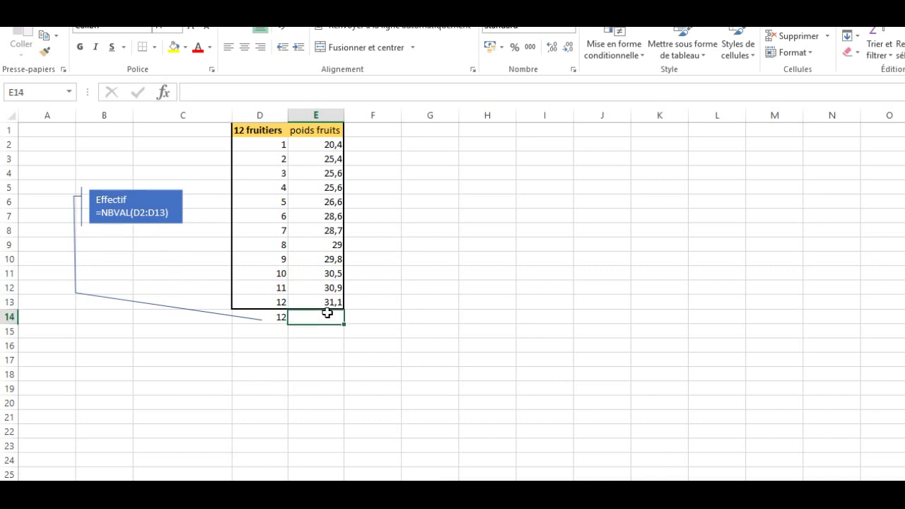
pyautogui.write('=')
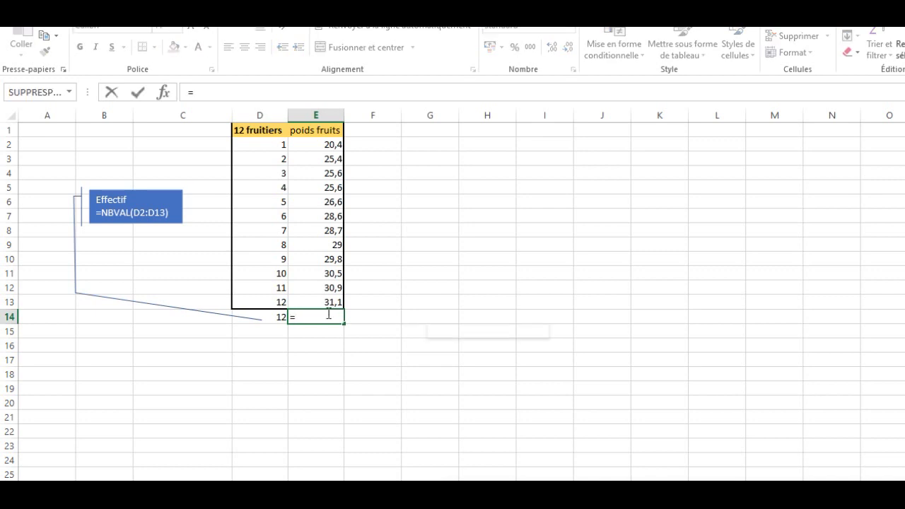
pyautogui.write('SOMME(')
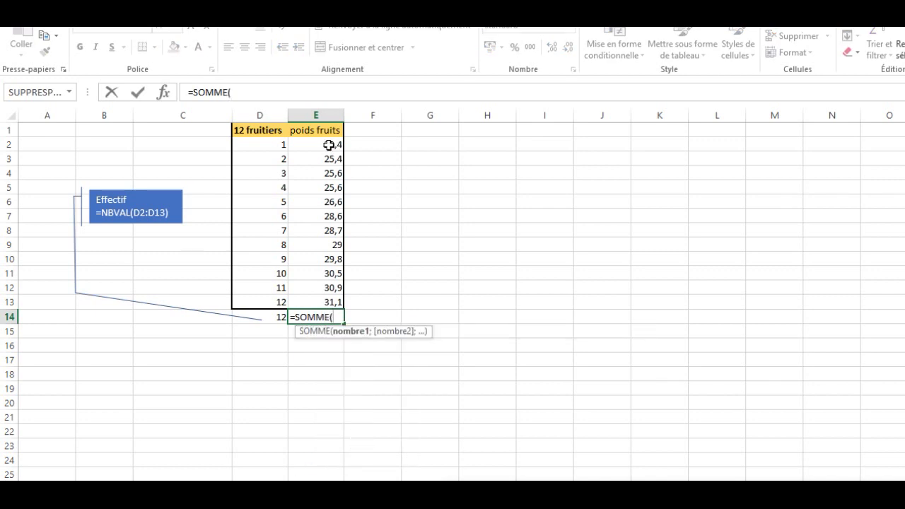
pyautogui.moveTo(328, 144); pyautogui.dragTo(329, 300)
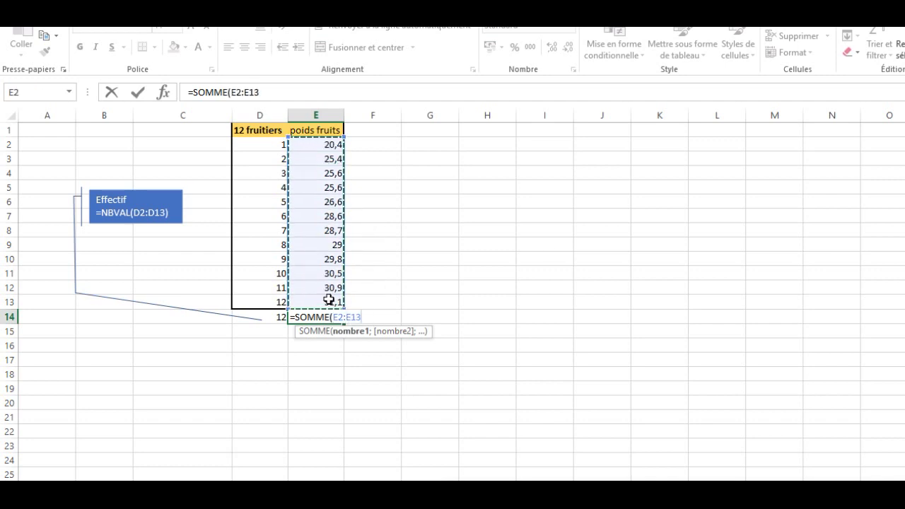
pyautogui.press('Return')
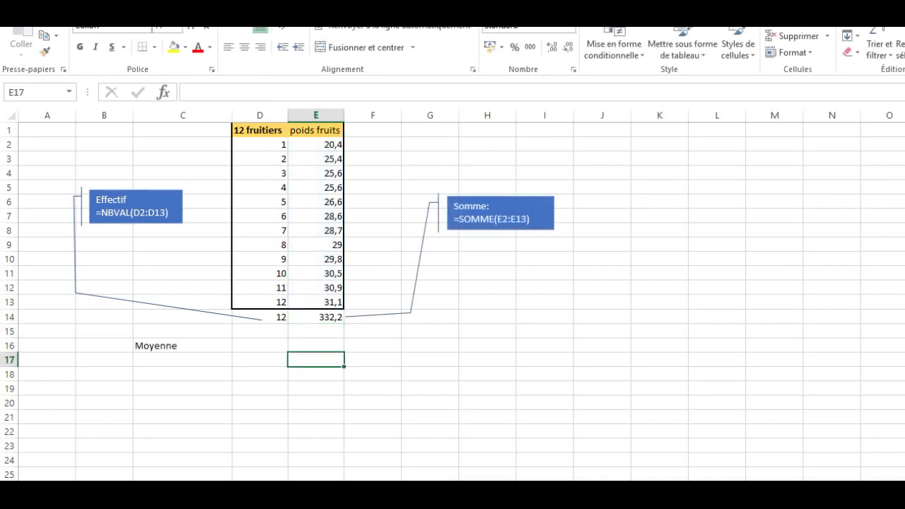
# - Calculate the mean weight in E16, beside the Moyenne label, with =E14/D14
pyautogui.click(328, 346)
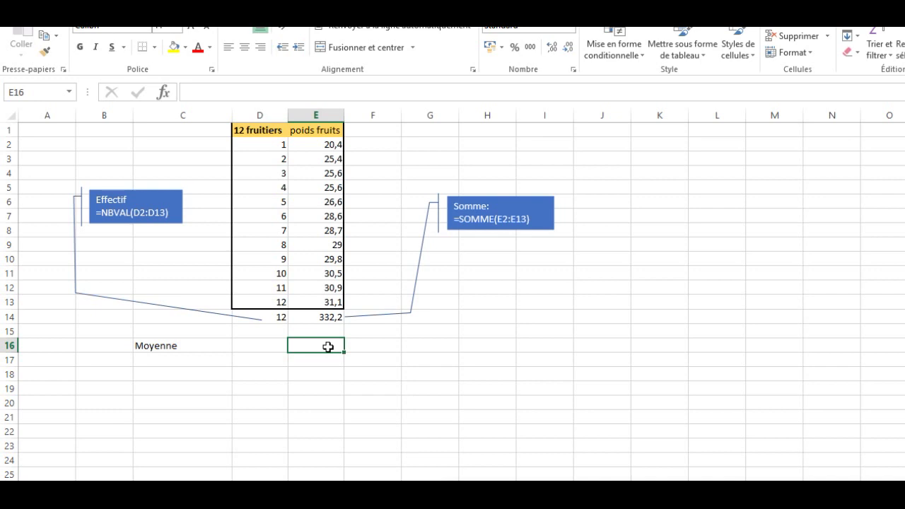
pyautogui.write('=')
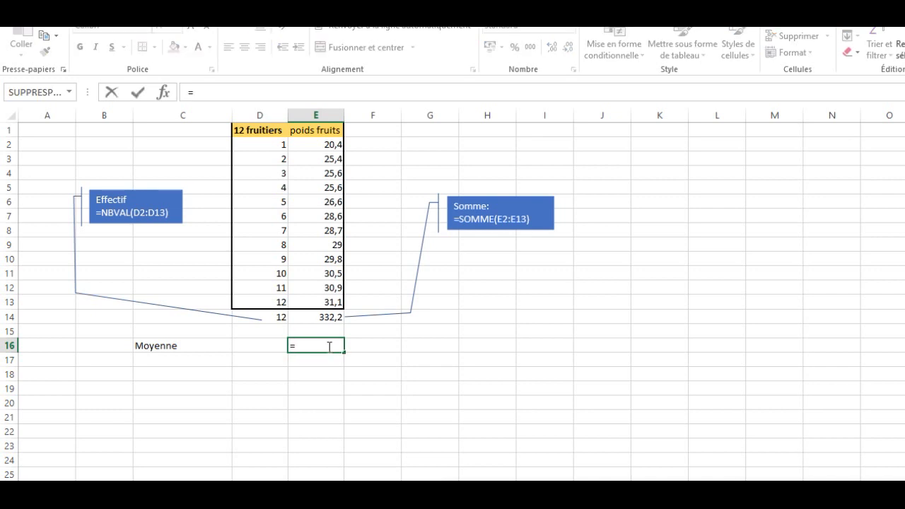
pyautogui.click(327, 318)
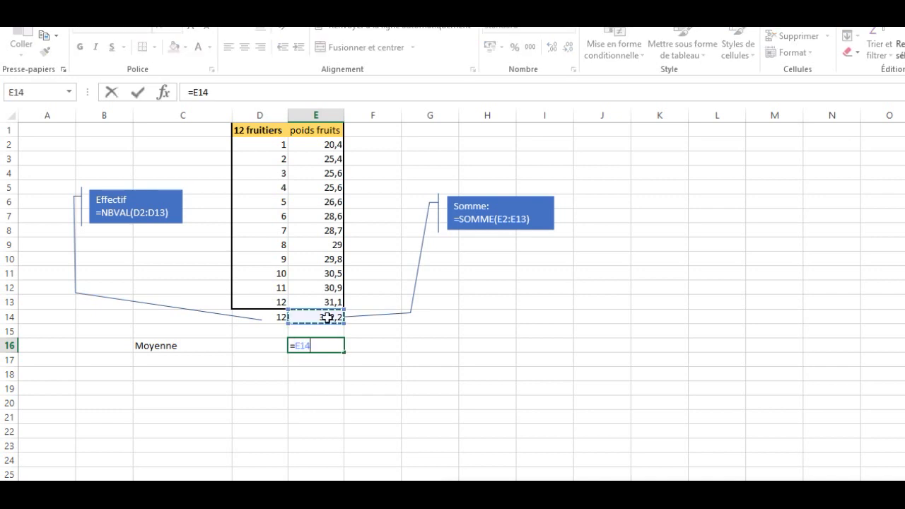
pyautogui.write('/')
pyautogui.click(264, 316)
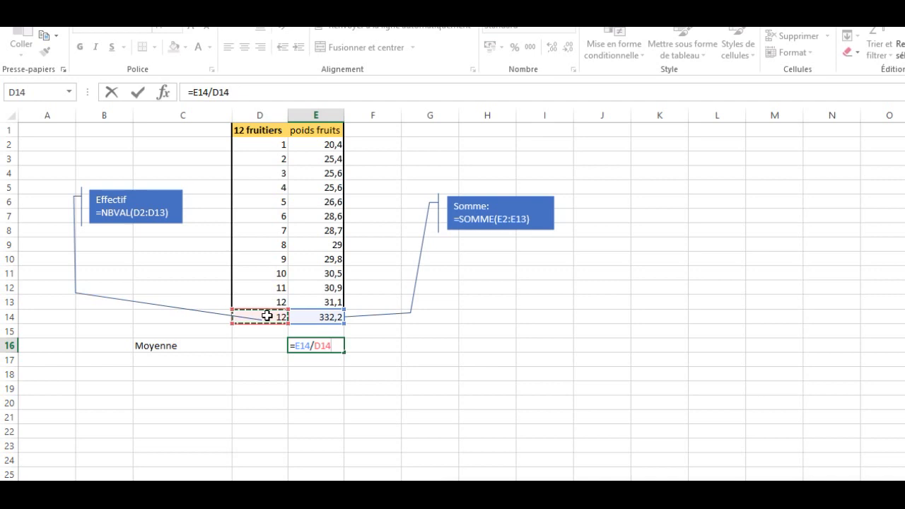
pyautogui.press('Return')
pyautogui.click(408, 391)
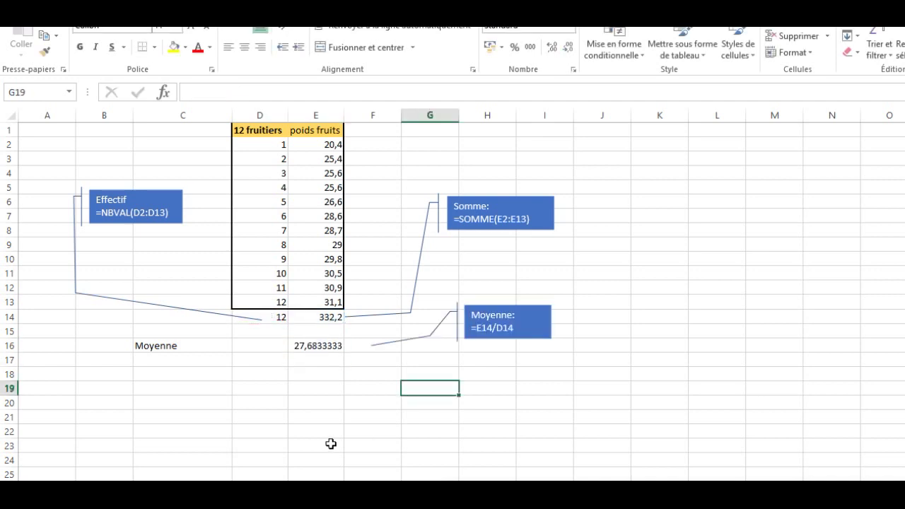
pyautogui.click(764, 389)
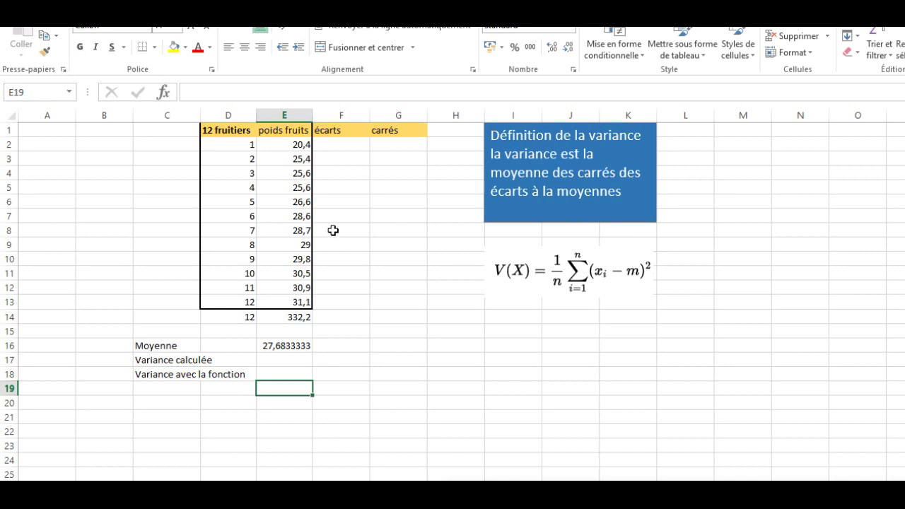
# - Calculate the first deviation from the mean in F2 of the écarts column with =E2-E16
pyautogui.click(356, 144)
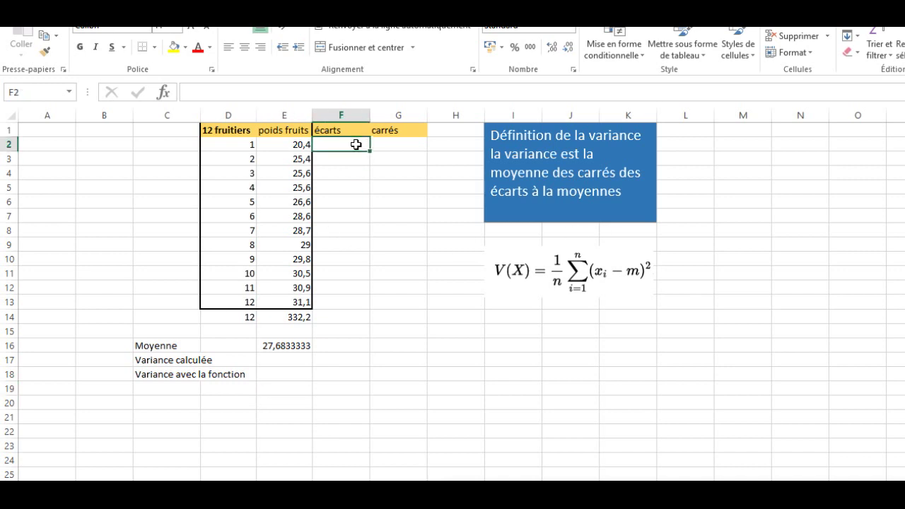
pyautogui.write('=')
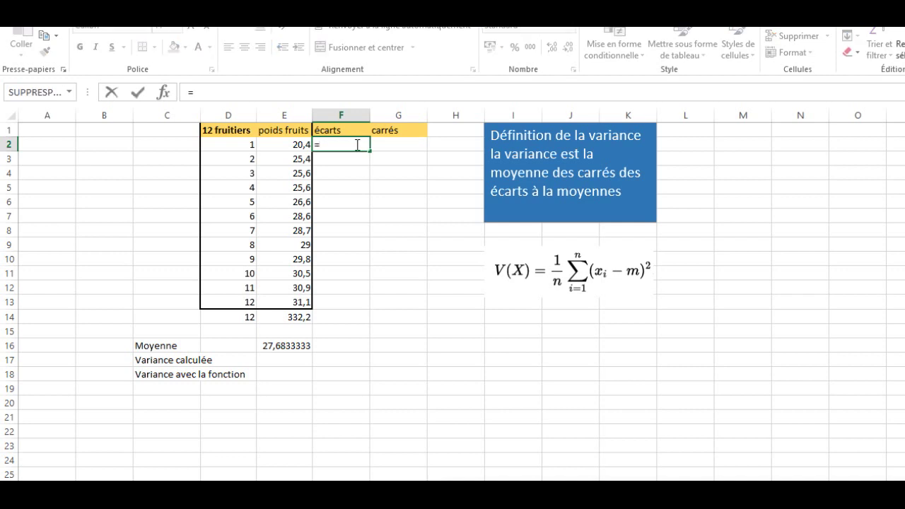
pyautogui.click(298, 143)
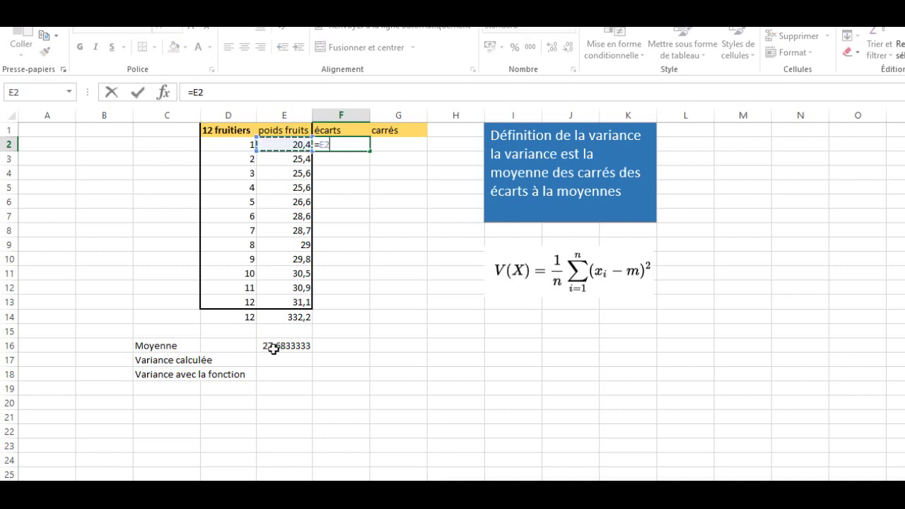
pyautogui.write('-')
pyautogui.click(281, 346)
pyautogui.press('Return')
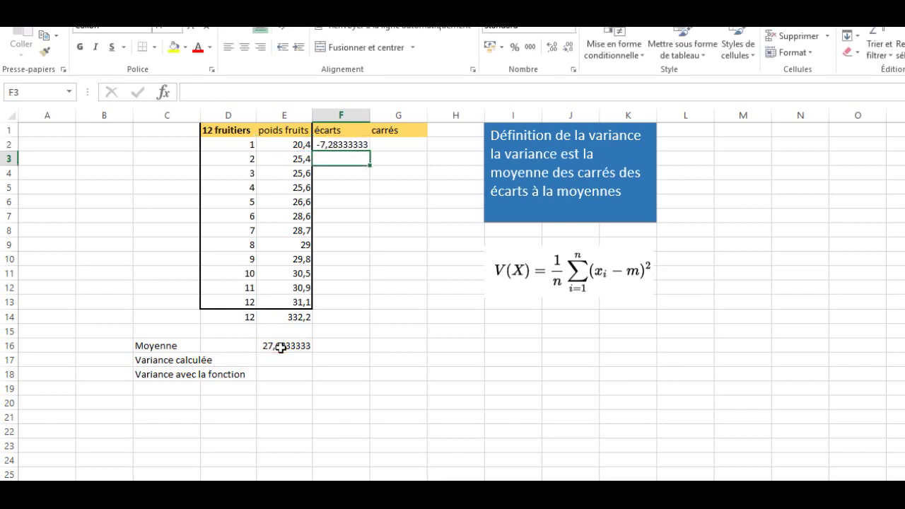
# - Make the mean reference in F2's formula absolute so that it reads =E2-$E$16
pyautogui.click(359, 143)
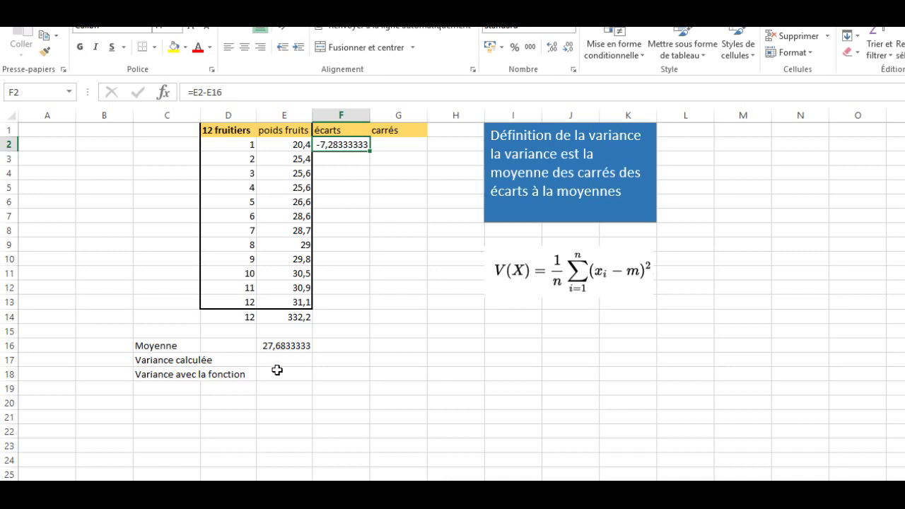
pyautogui.click(207, 93)
pyautogui.write('$')
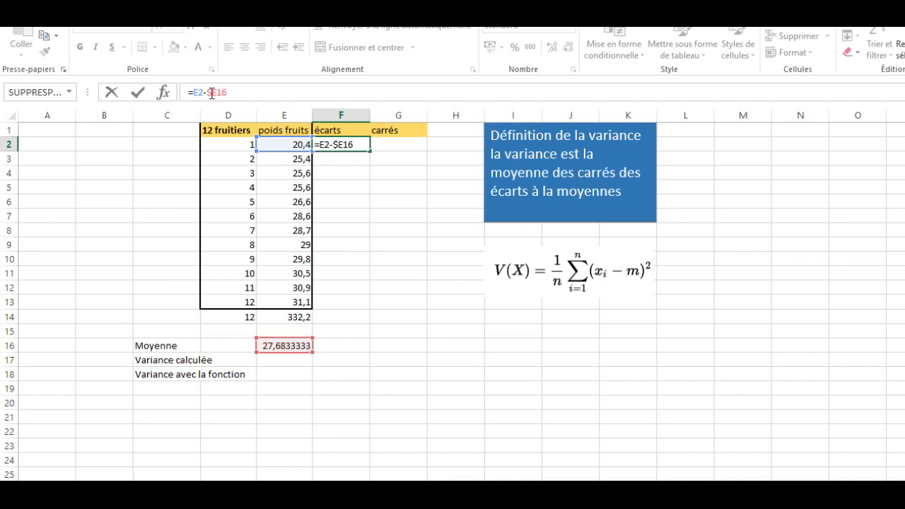
pyautogui.write('$')
pyautogui.press('Return')
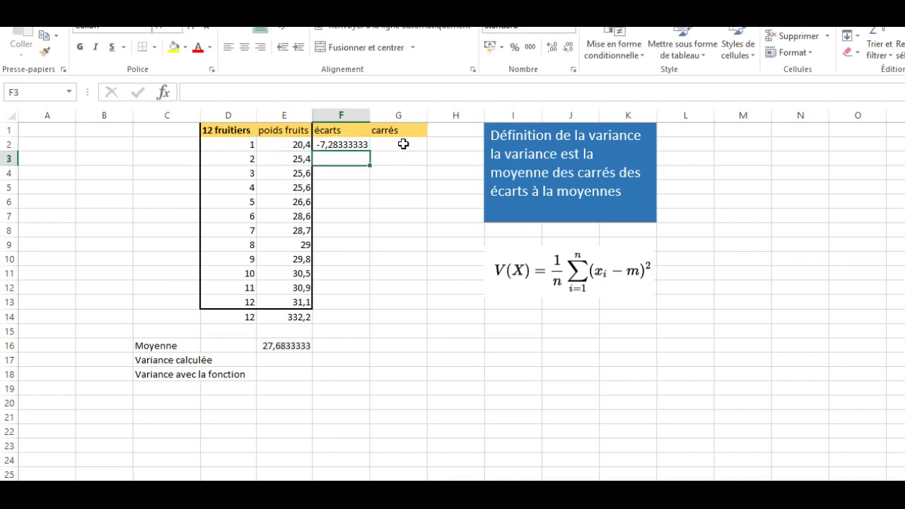
# - Square the first deviation in G2 with =F2*F2, and fill the F2:G2 formulas down to row 13
pyautogui.click(403, 144)
pyautogui.write('=')
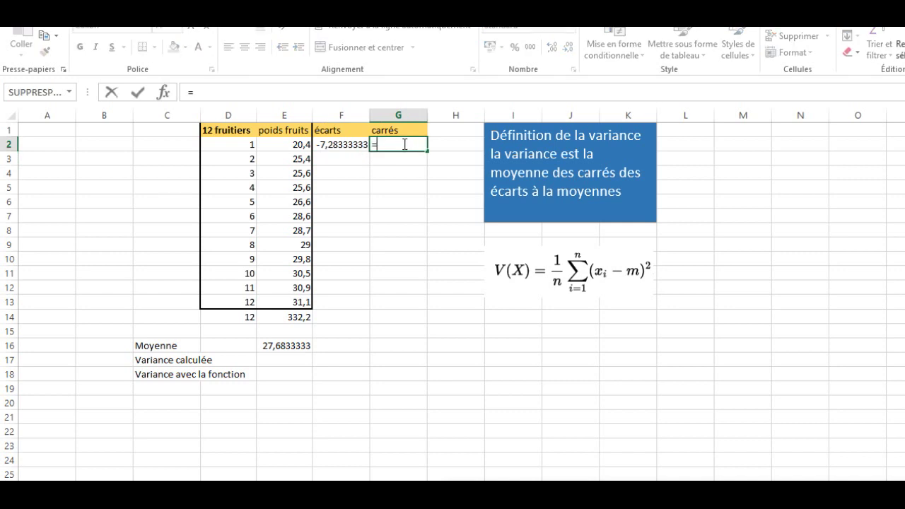
pyautogui.click(352, 143)
pyautogui.write('*')
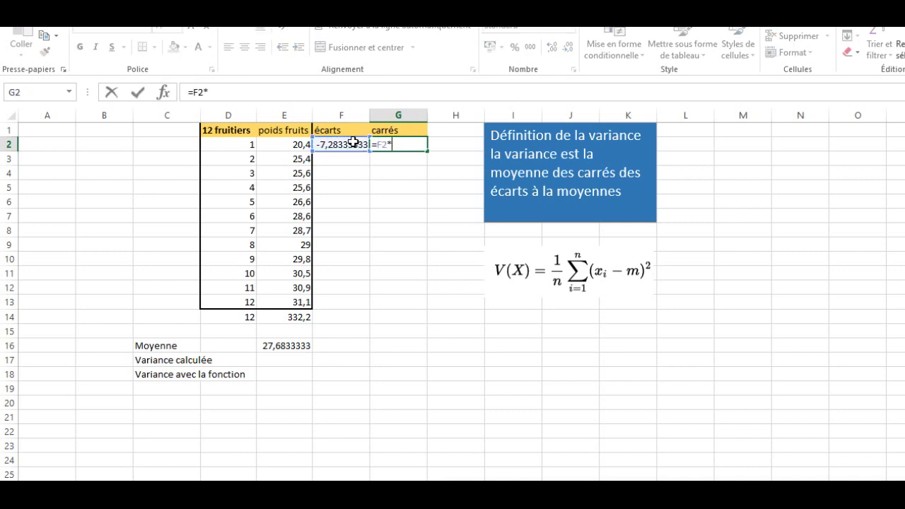
pyautogui.click(348, 143)
pyautogui.press('Return')
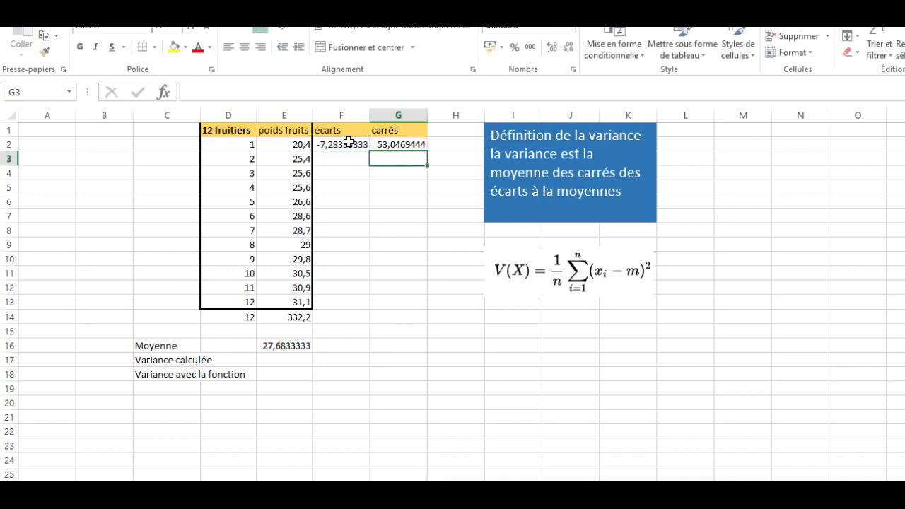
pyautogui.moveTo(349, 142); pyautogui.dragTo(428, 308)
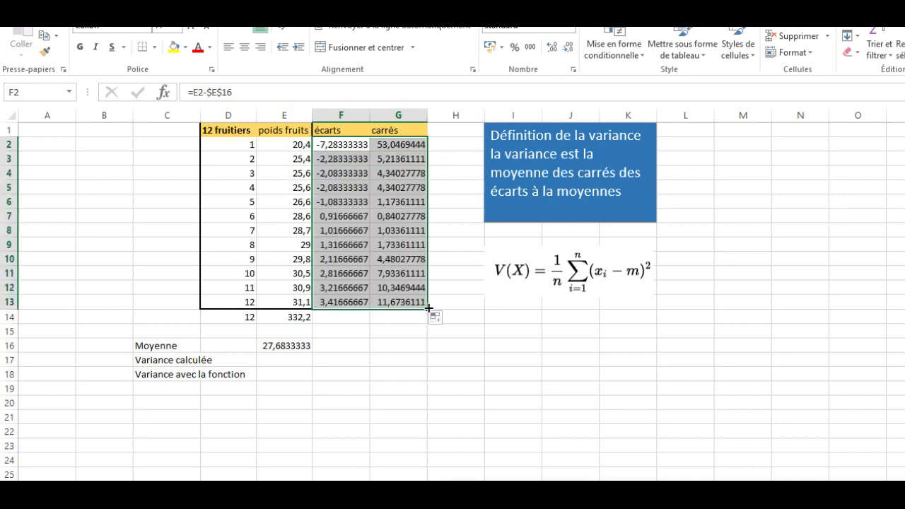
# - Sum the squared deviations in cell G14 with =SOMME(G2:G13)
pyautogui.click(413, 314)
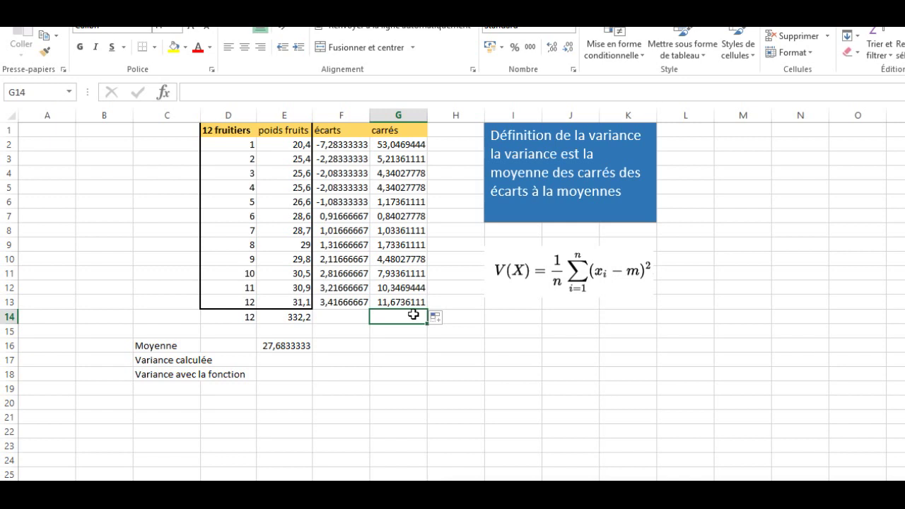
pyautogui.write('=somme')
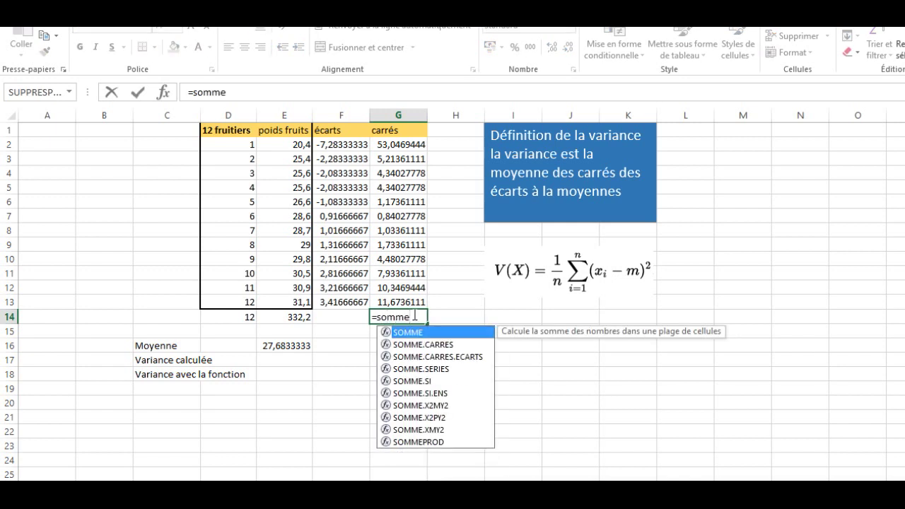
pyautogui.write('(')
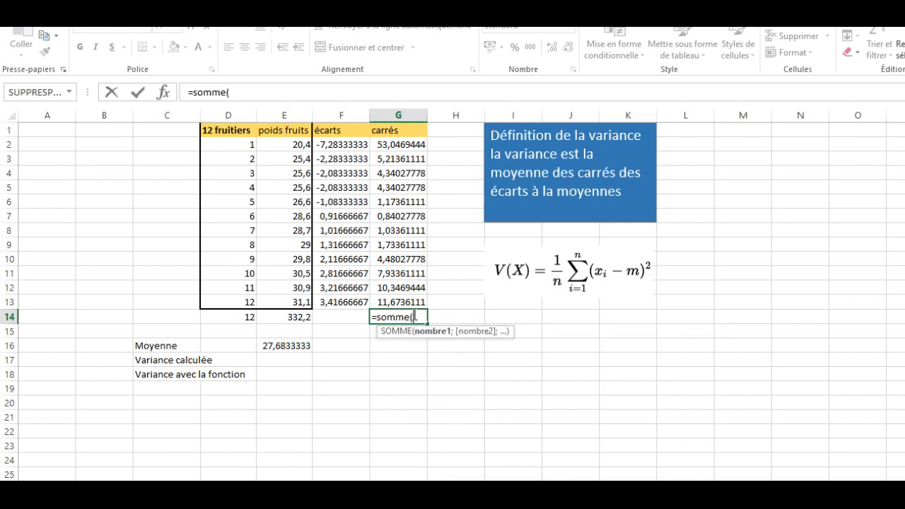
pyautogui.click(411, 144)
pyautogui.moveTo(412, 181); pyautogui.dragTo(413, 303)
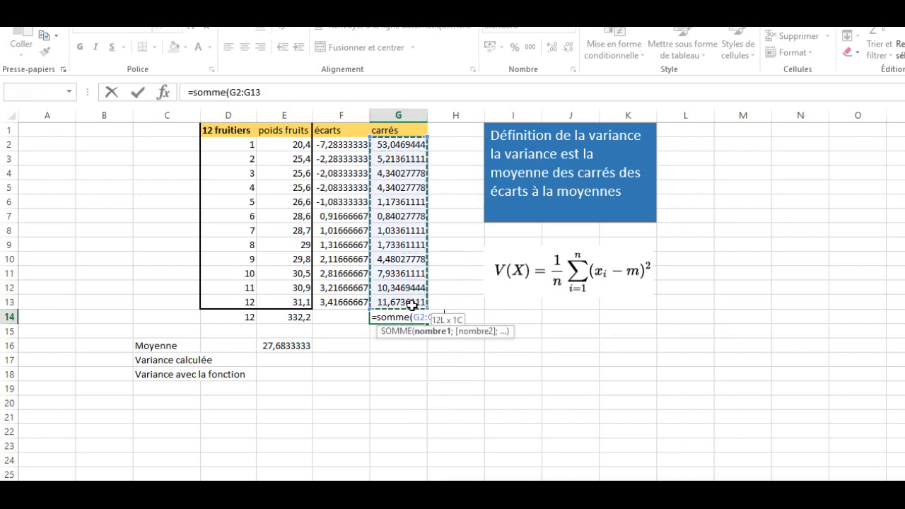
pyautogui.press('Return')
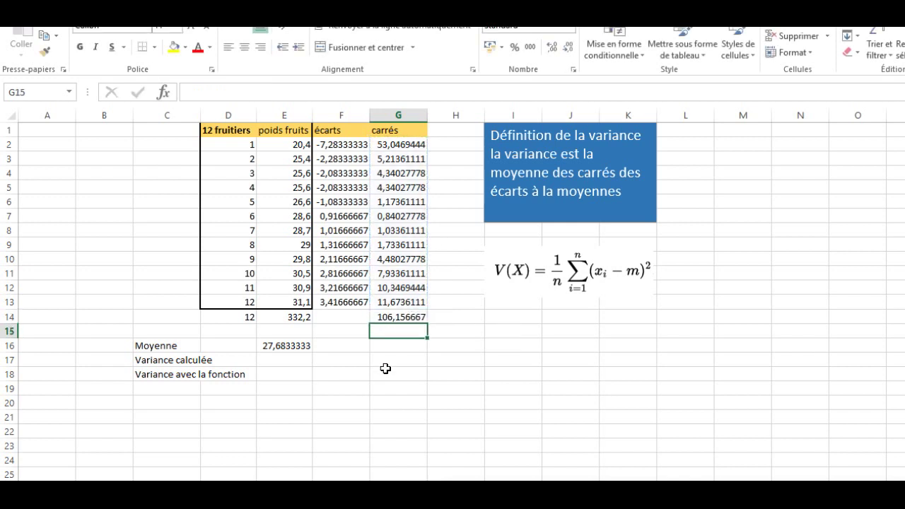
# - Calculate the variance in E17, beside Variance calculée, by dividing the sum of squares by the count with =G14/D14
pyautogui.click(297, 364)
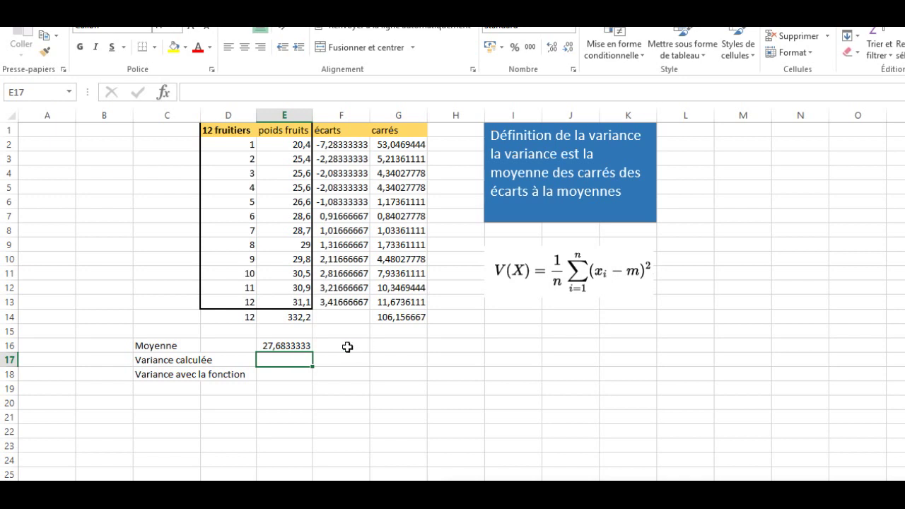
pyautogui.write('=')
pyautogui.click(398, 318)
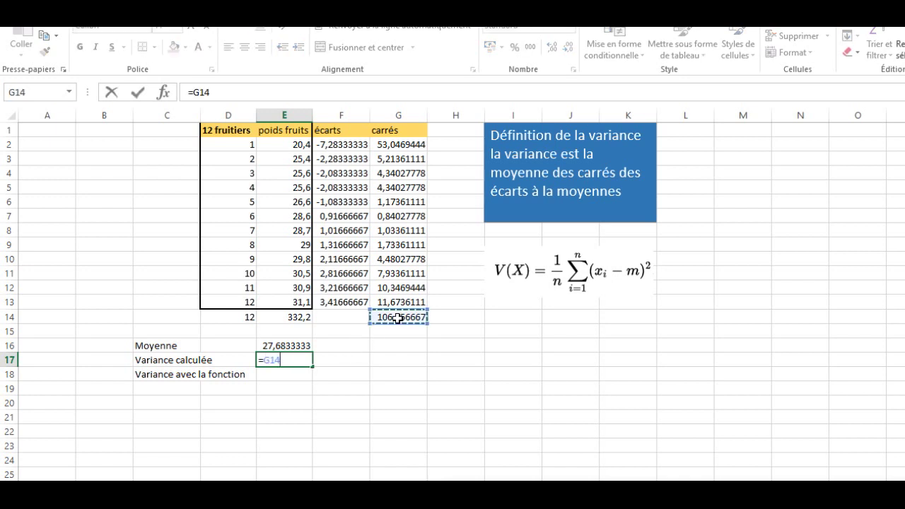
pyautogui.write('/')
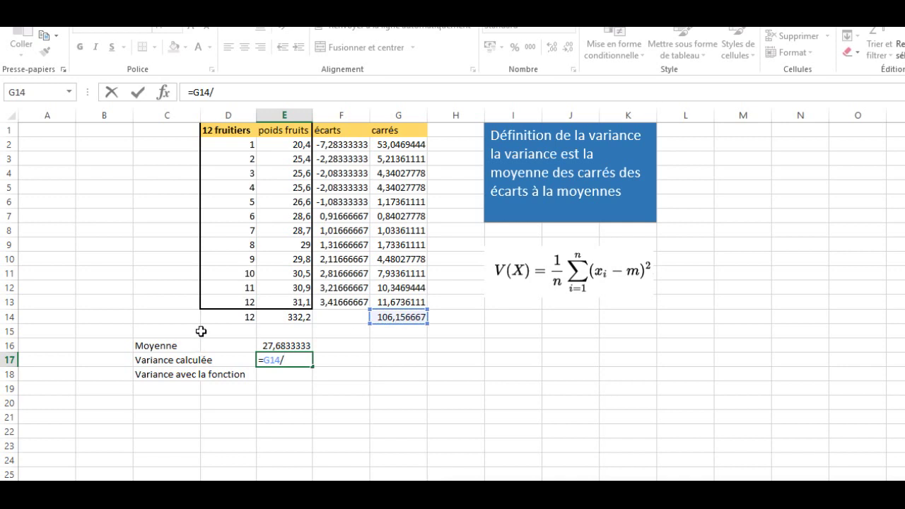
pyautogui.click(251, 317)
pyautogui.press('Return')
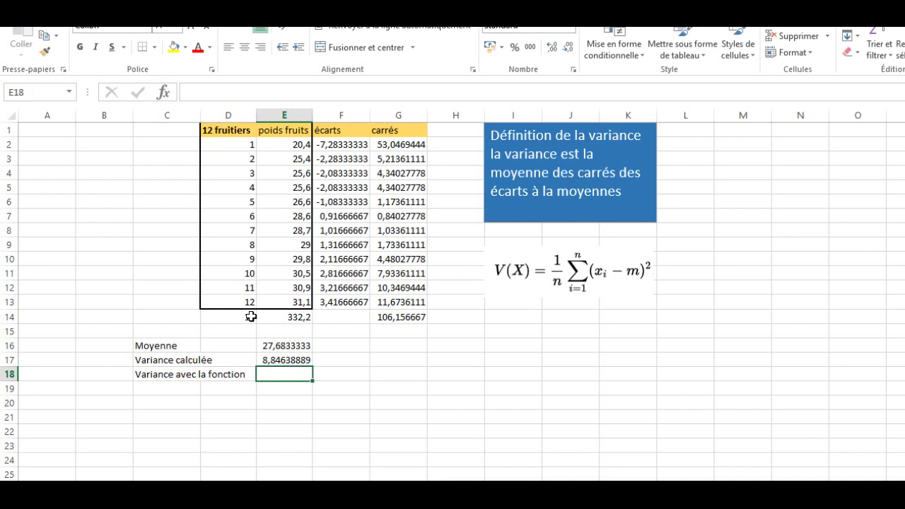
# - Calculate the population variance of the weights in E18, beside Variance avec la fonction, with =VAR.P.N(E2:E13)
pyautogui.write('=')
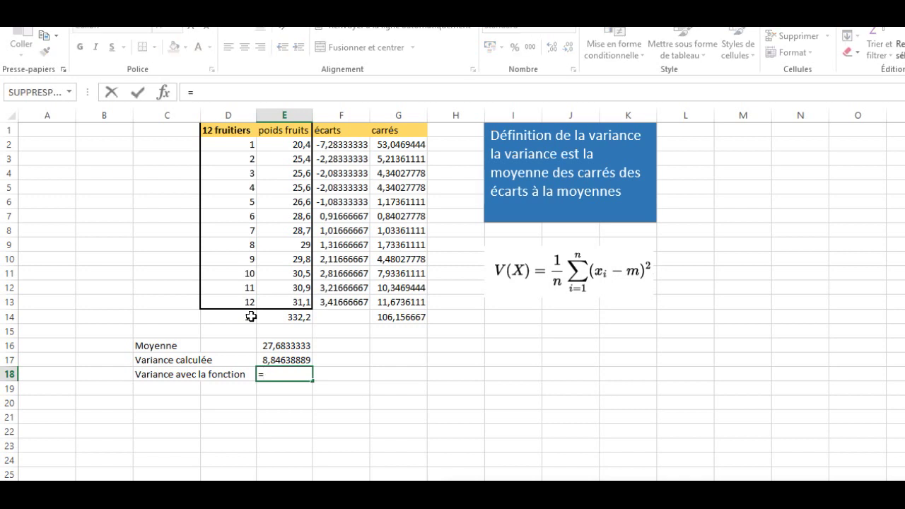
pyautogui.write('VAR')
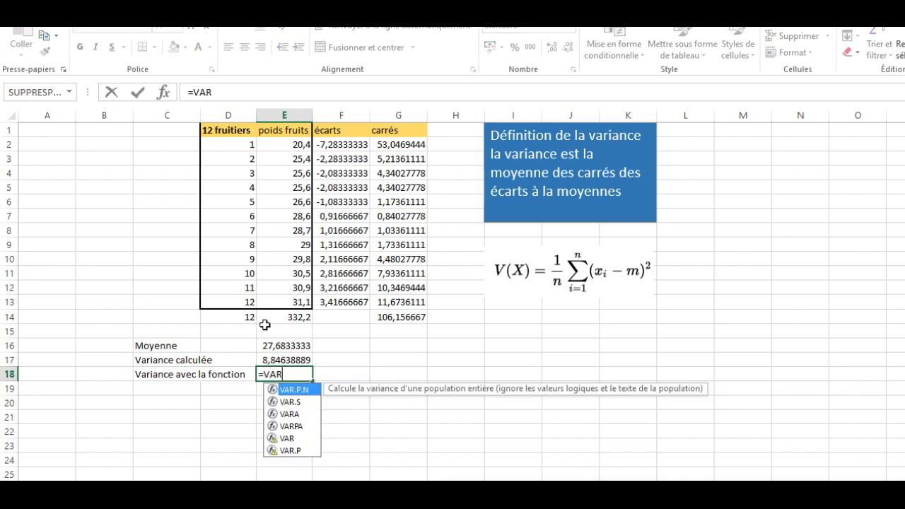
pyautogui.doubleClick(289, 391)
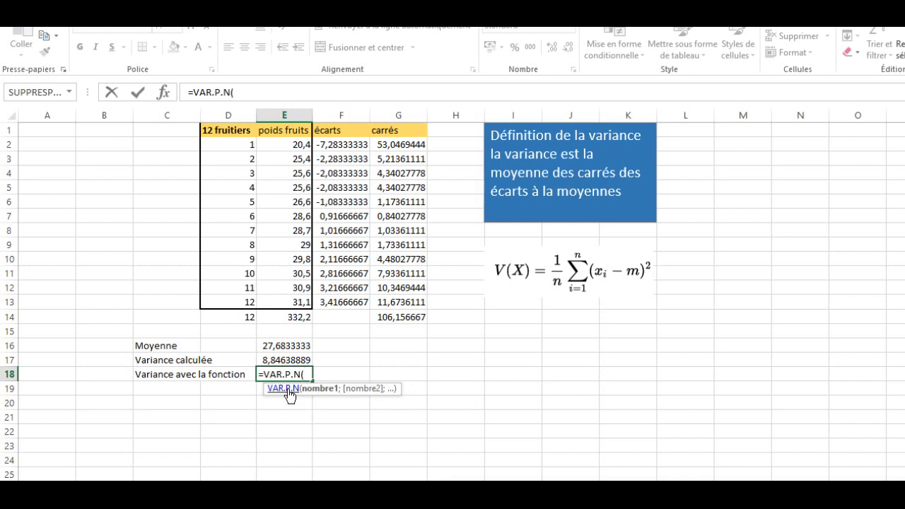
pyautogui.moveTo(283, 144); pyautogui.dragTo(292, 303)
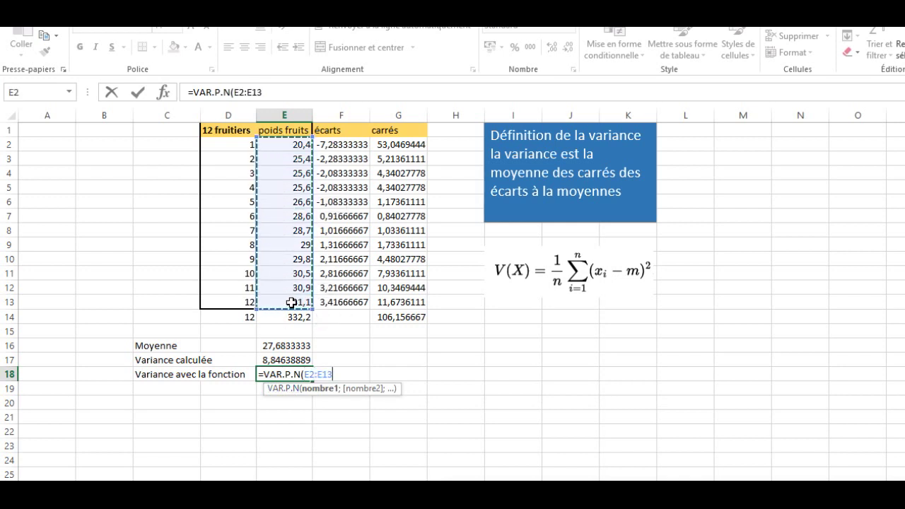
pyautogui.write(')')
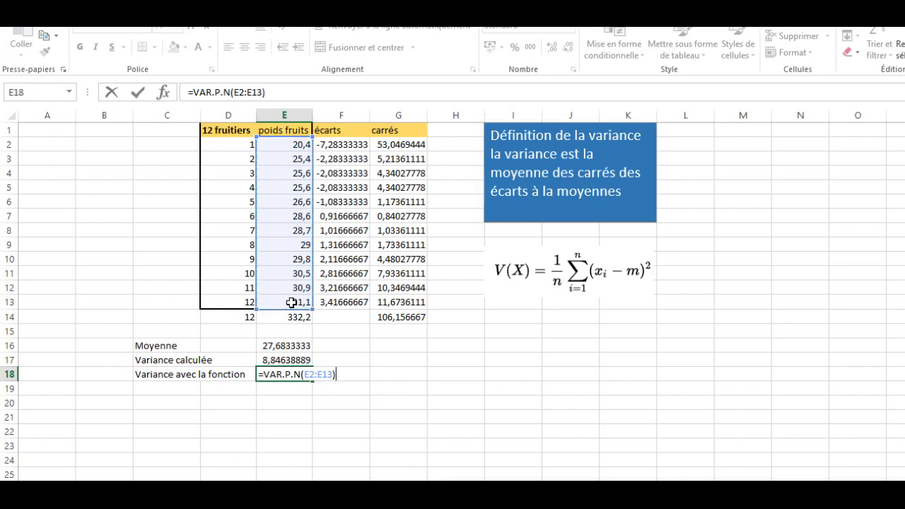
pyautogui.press('Return')
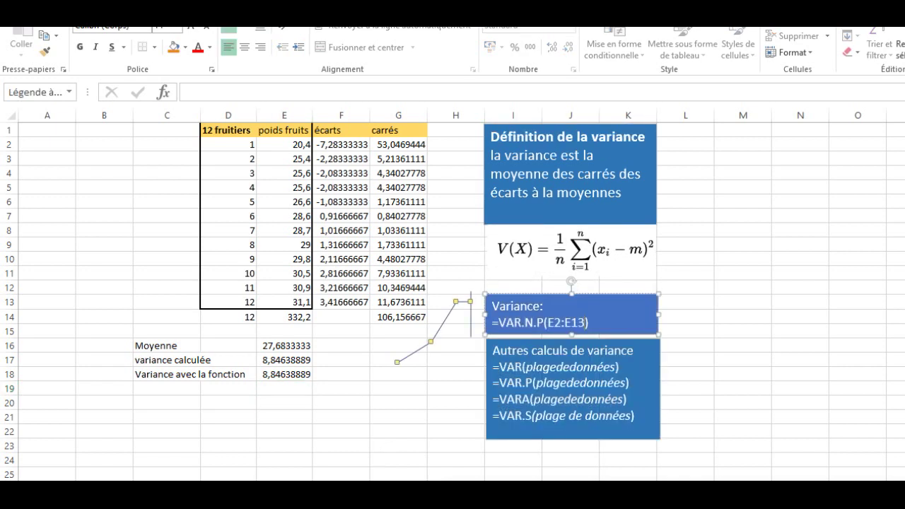
pyautogui.click(400, 448)
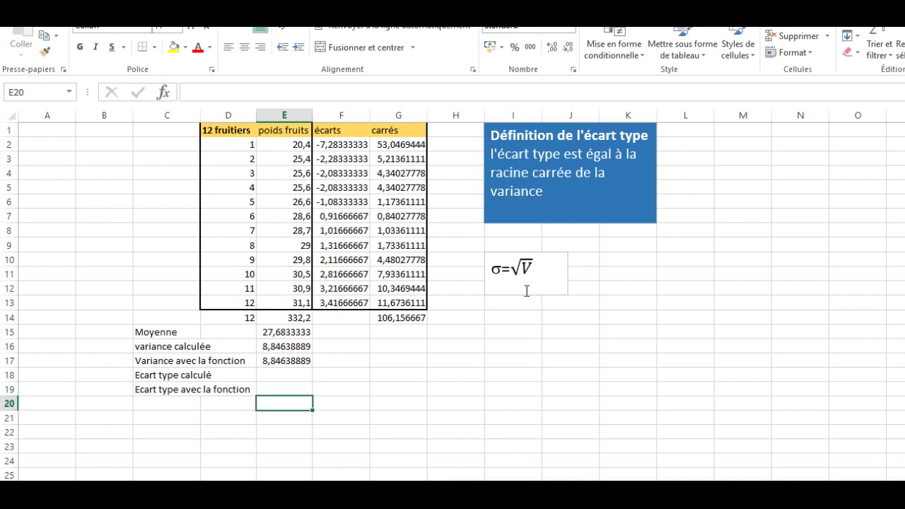
# - Calculate the standard deviation in E18, beside Ecart type calculé, as the square root of the variance with =PUISSANCE(E17;0,5)
pyautogui.click(289, 375)
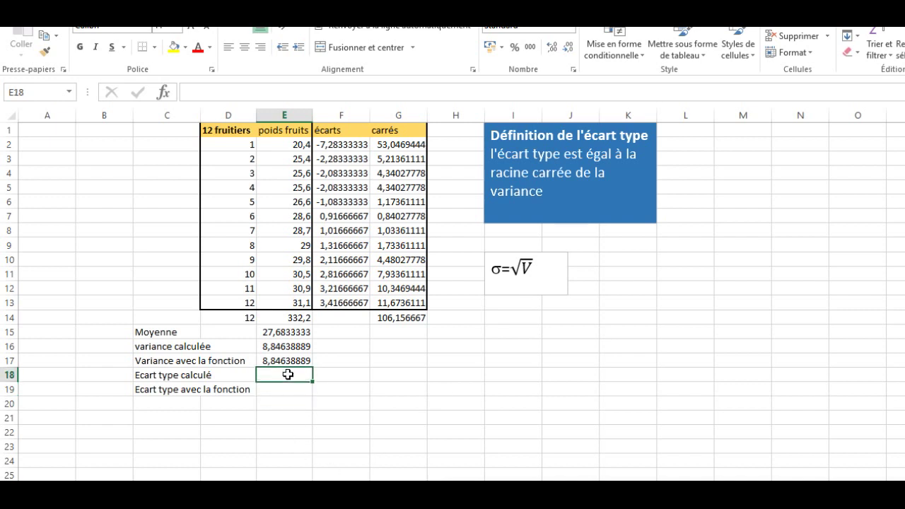
pyautogui.write('=')
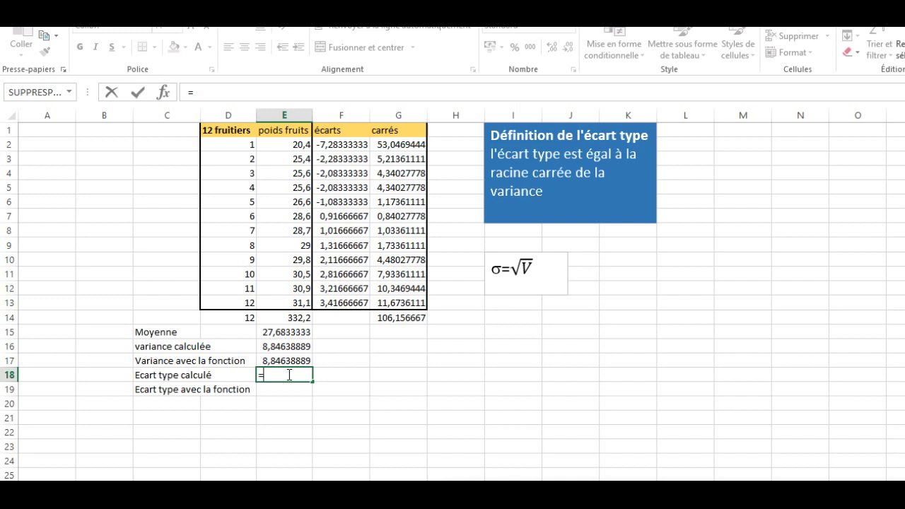
pyautogui.write('PUISSANCE')
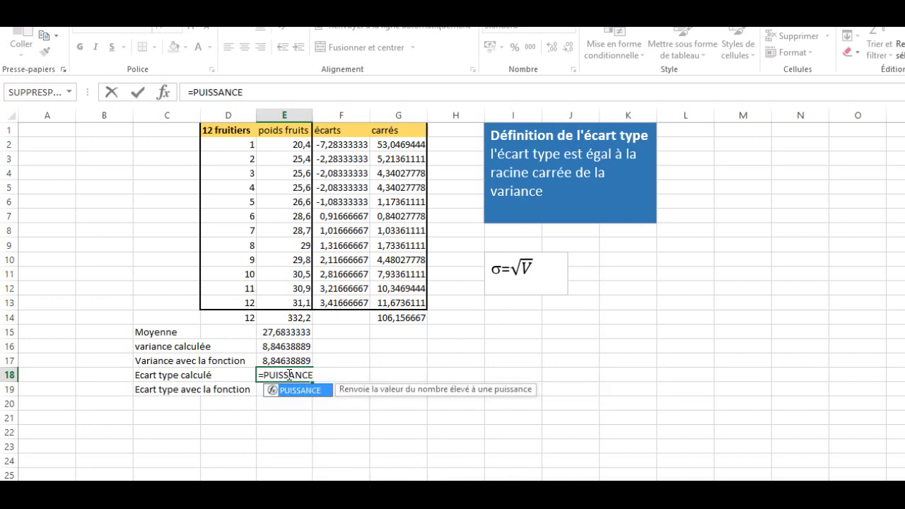
pyautogui.write('(')
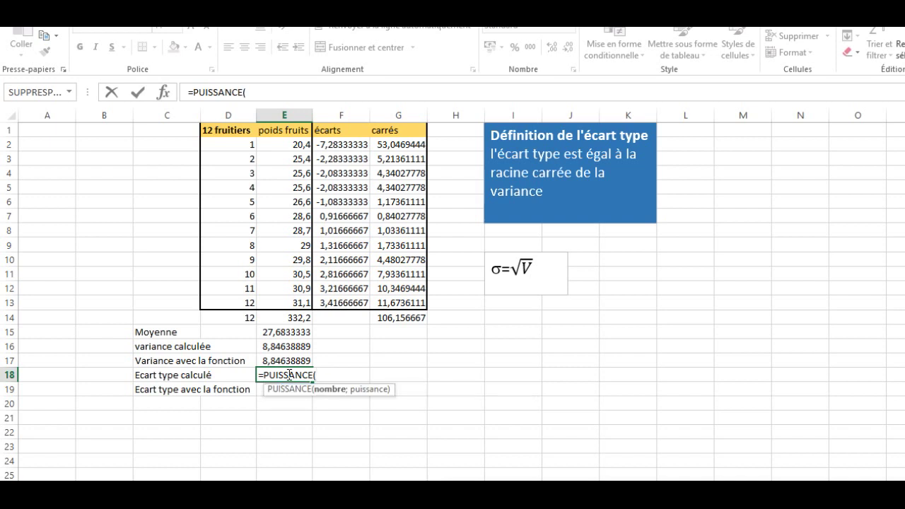
pyautogui.click(289, 362)
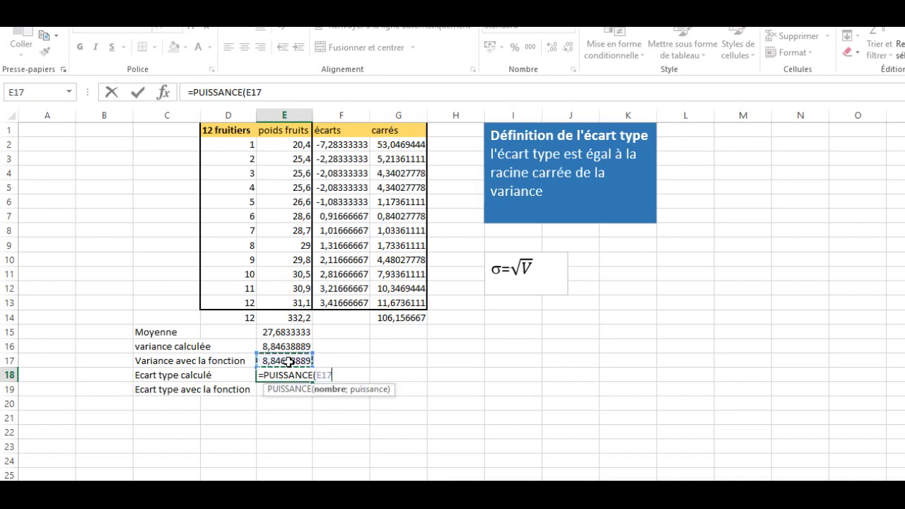
pyautogui.write(';')
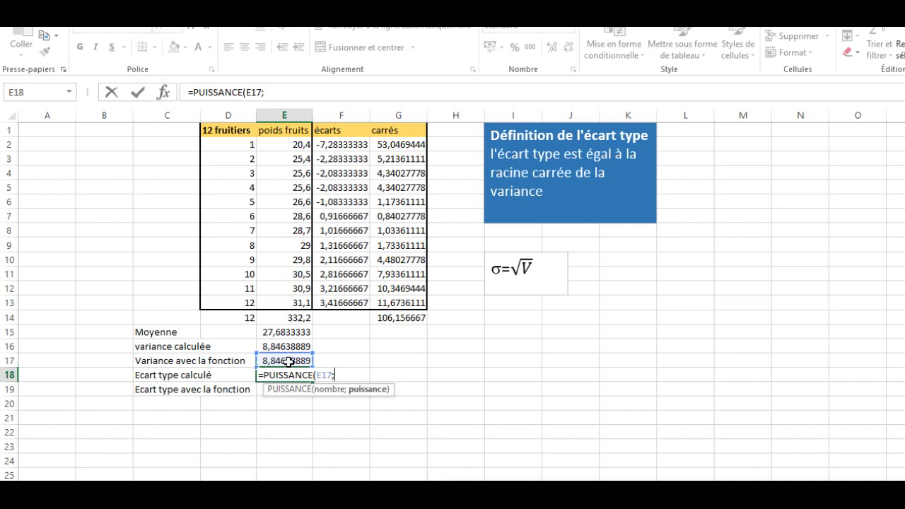
pyautogui.write('0,5)')
pyautogui.press('Return')
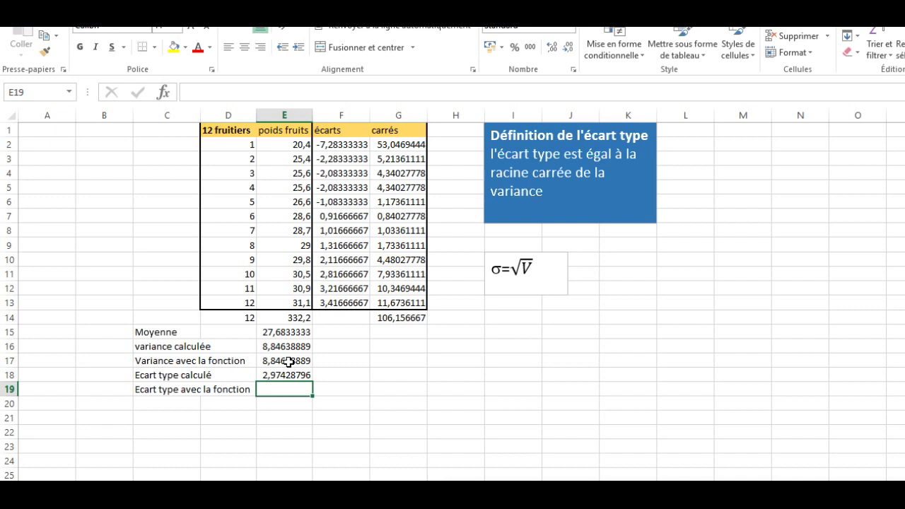
# - Calculate the population standard deviation of weights E2:E13 in E19, beside Ecart type avec la fonction, using the ECARTYPEP function
pyautogui.write('=')
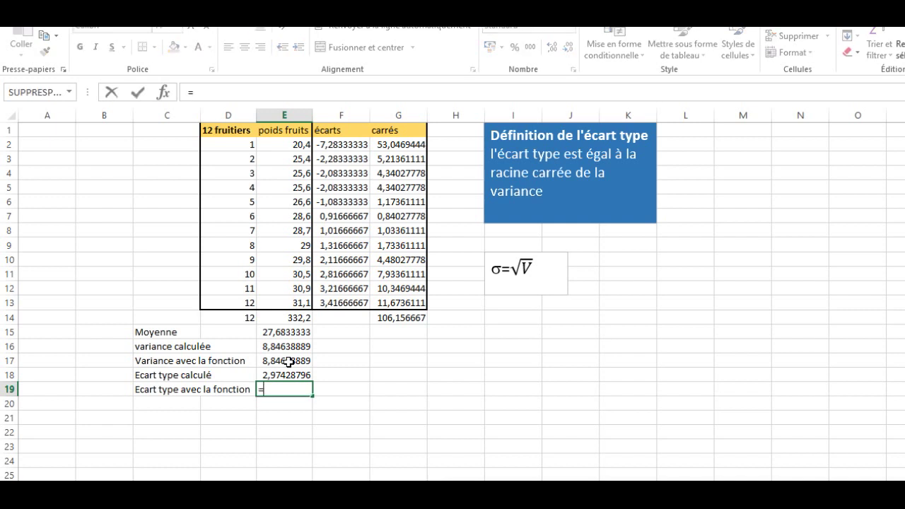
pyautogui.write('ECART')
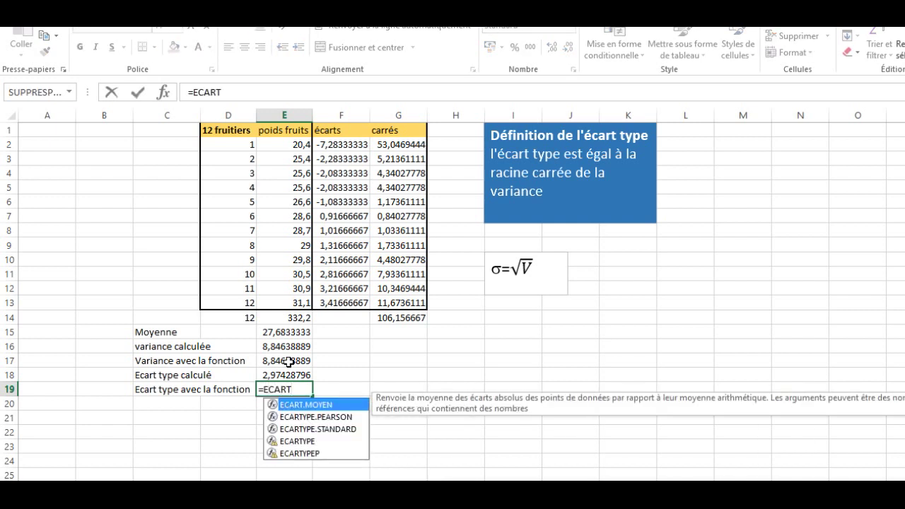
pyautogui.doubleClick(308, 453)
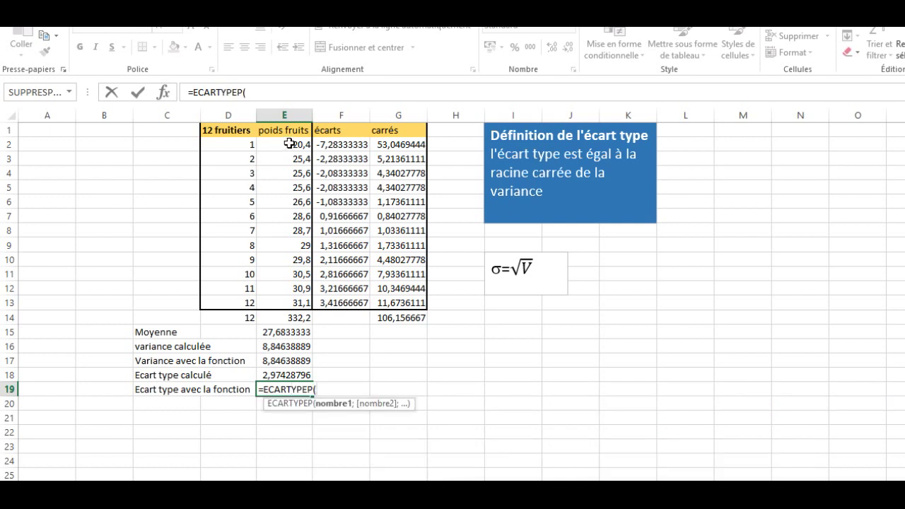
pyautogui.moveTo(289, 144); pyautogui.dragTo(300, 306)
pyautogui.press('Return')
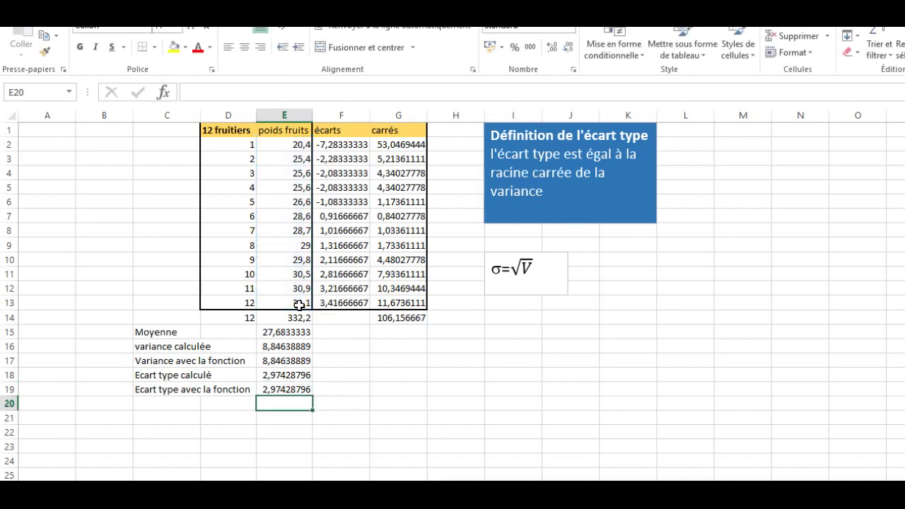